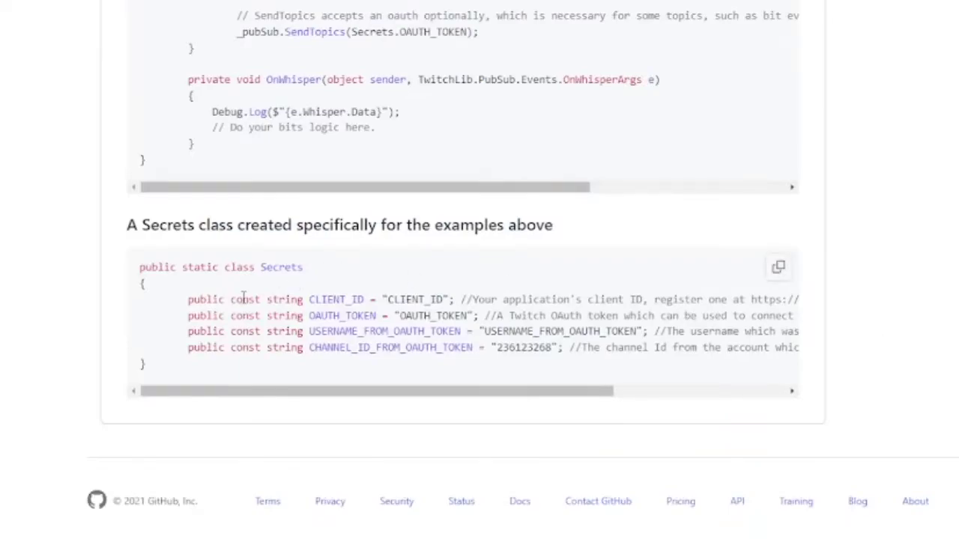
Step: Highlight the README's Secrets class example code and the word string within it
{"action": "left_click_drag", "start_coordinate": [140, 268], "coordinate": [843, 359]}
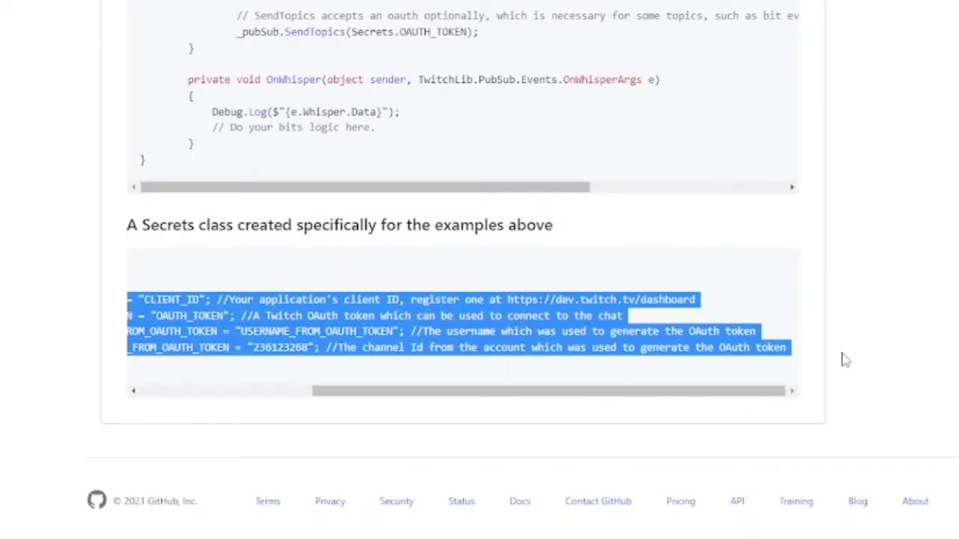
{"action": "left_click_drag", "start_coordinate": [599, 391], "coordinate": [364, 392]}
{"action": "left_click", "coordinate": [275, 308]}
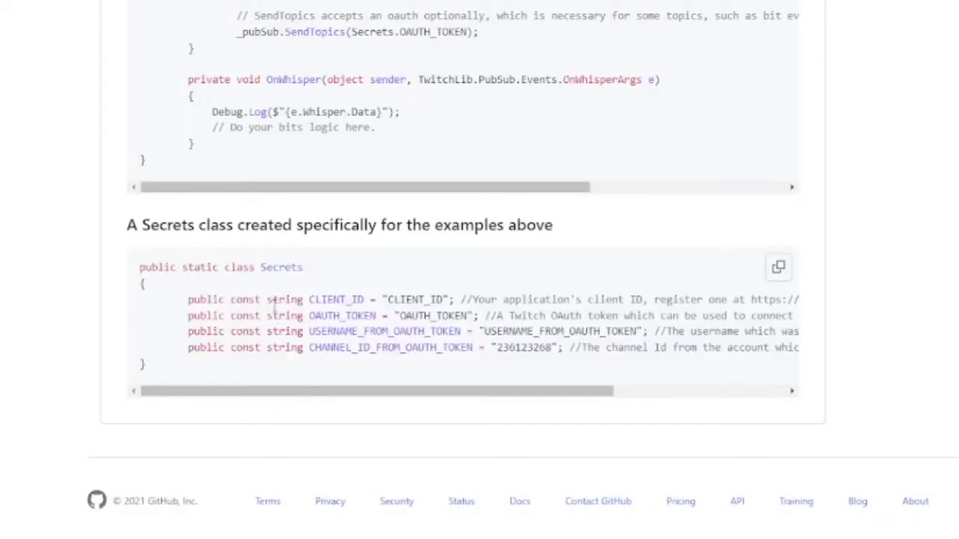
{"action": "left_click_drag", "start_coordinate": [265, 300], "coordinate": [300, 347]}
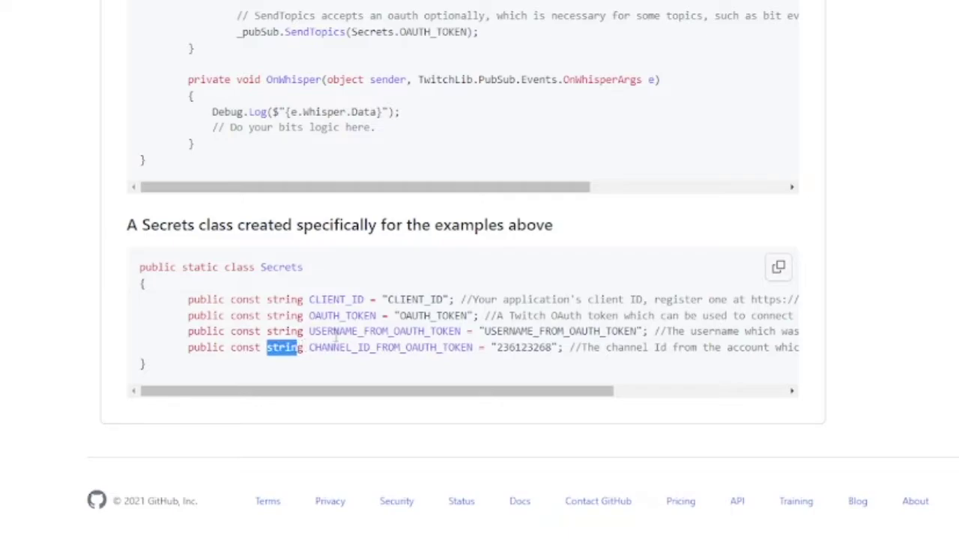
{"action": "left_click", "coordinate": [336, 333]}
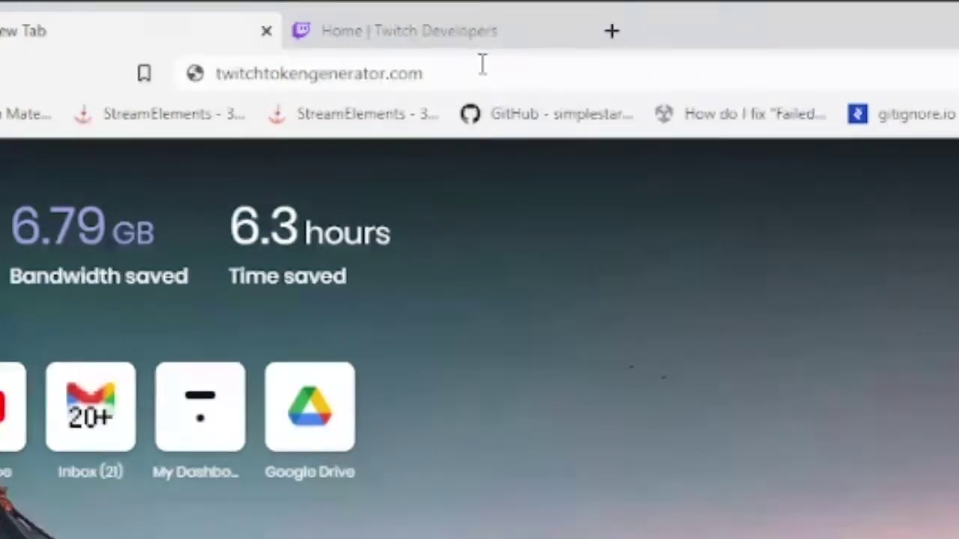
Step: Load twitchtokengenerator.com, choose Custom Scope Token, and highlight the required redirect URL and its explanation
{"action": "key", "text": "Return"}
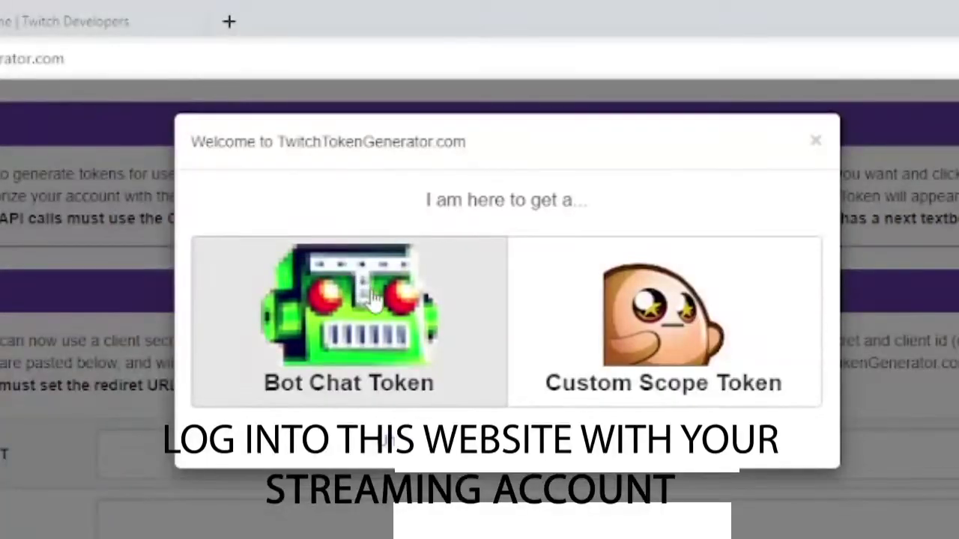
{"action": "left_click", "coordinate": [641, 278]}
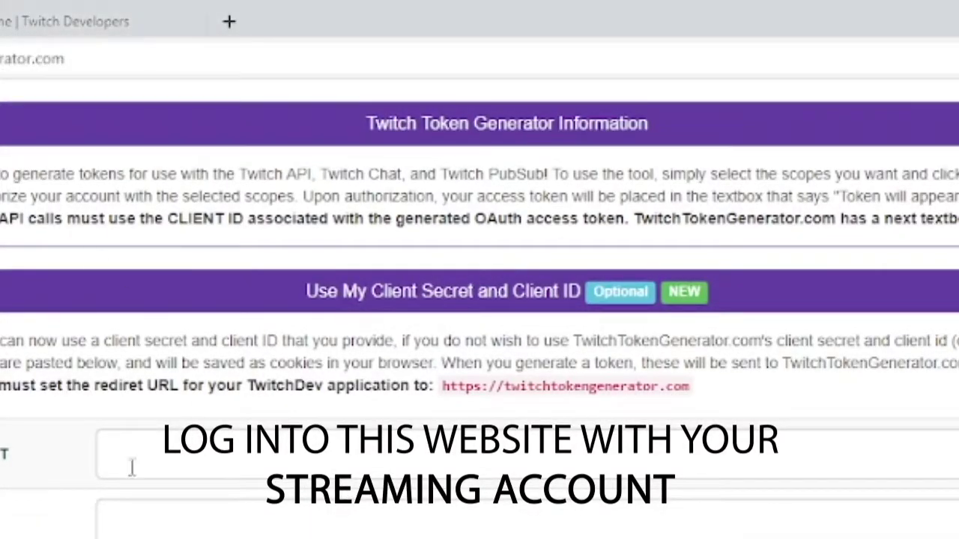
{"action": "left_click_drag", "start_coordinate": [435, 392], "coordinate": [706, 402]}
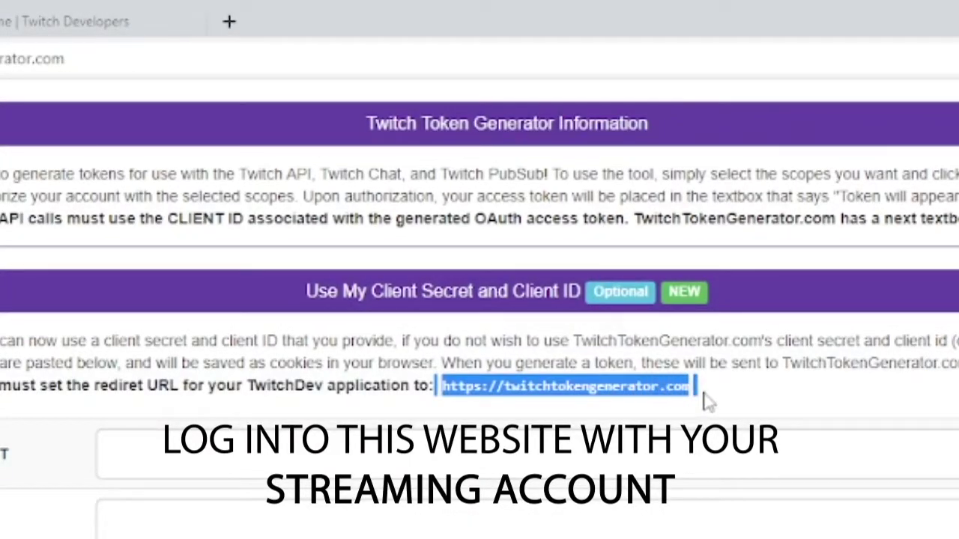
{"action": "left_click", "coordinate": [614, 386]}
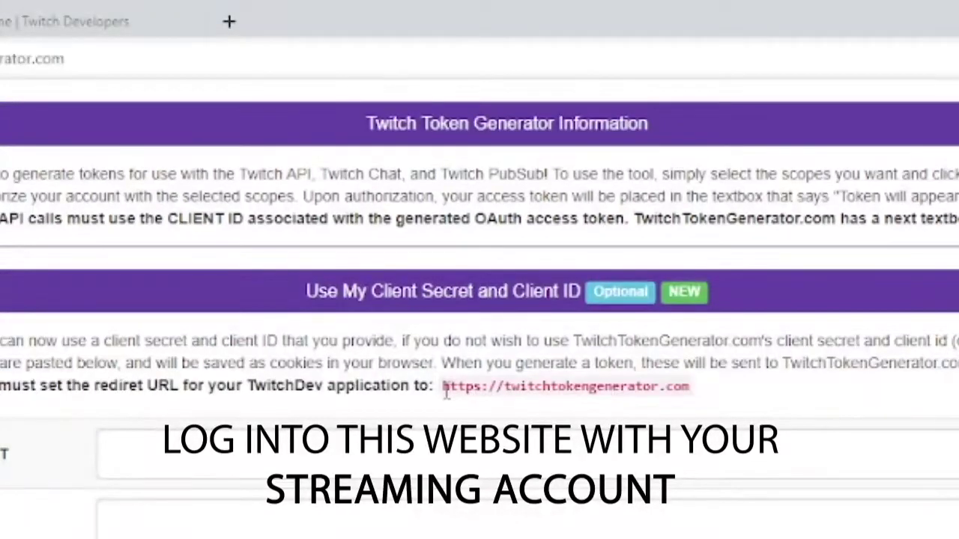
{"action": "left_click_drag", "start_coordinate": [444, 389], "coordinate": [733, 407]}
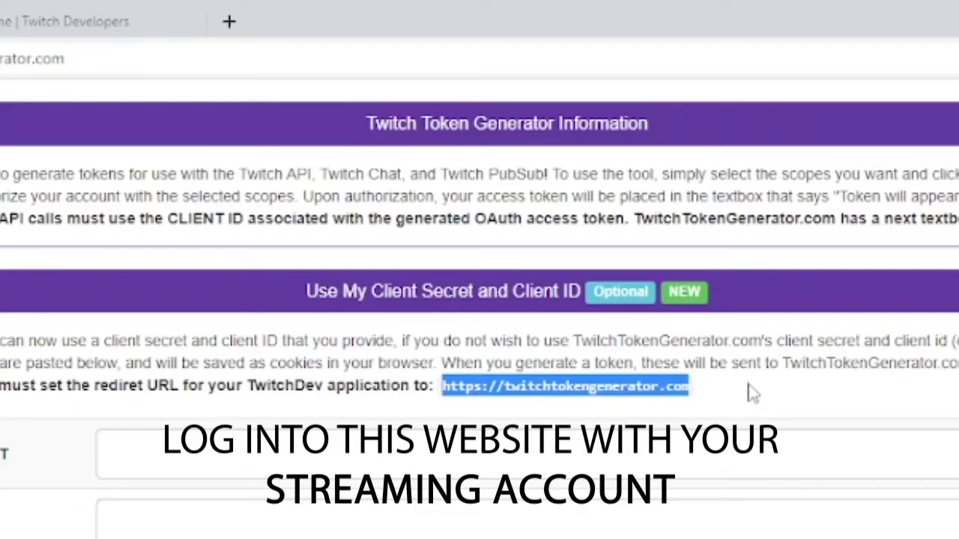
{"action": "left_click", "coordinate": [435, 350]}
{"action": "left_click_drag", "start_coordinate": [704, 391], "coordinate": [1, 341]}
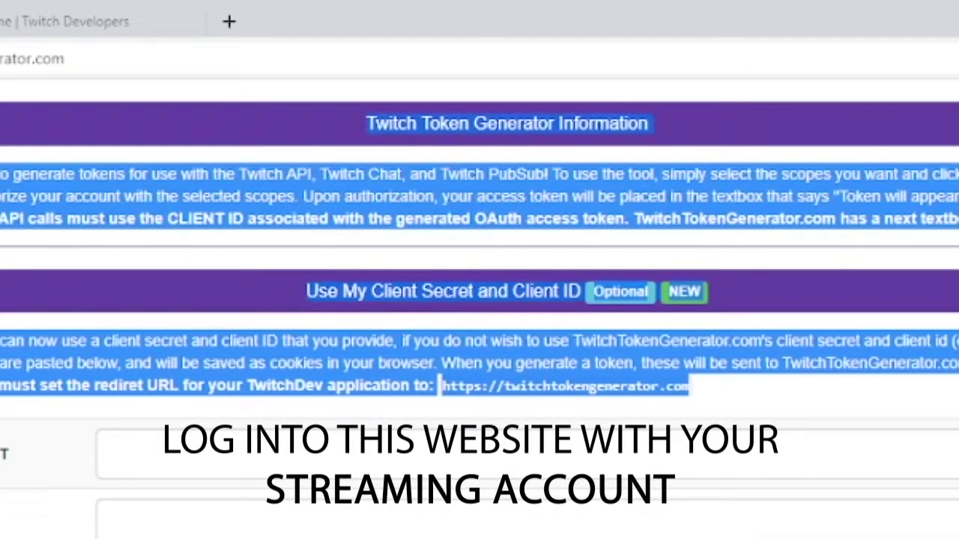
{"action": "left_click", "coordinate": [131, 356]}
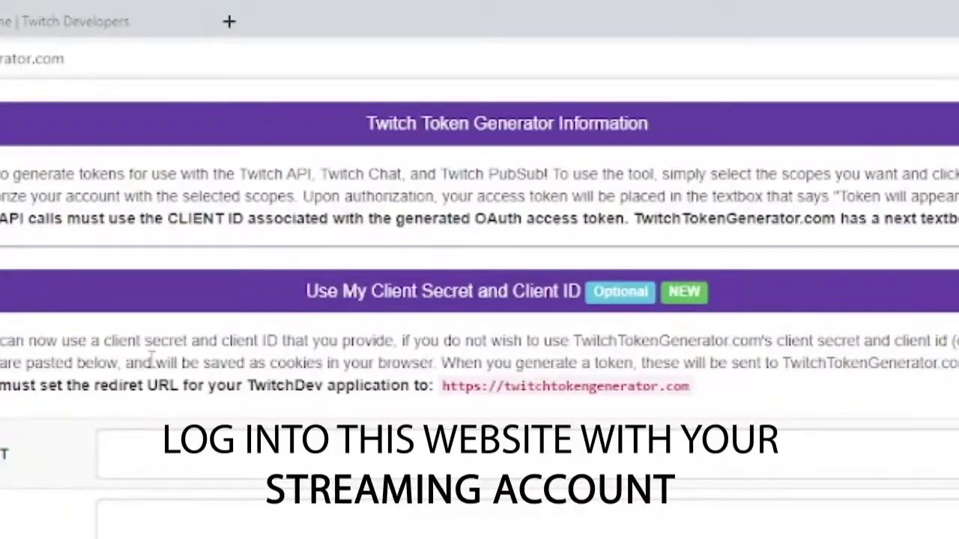
Step: From the Twitch console, start a new application registration named 'Tutorial for OAUTH'
{"action": "left_click", "coordinate": [25, 22]}
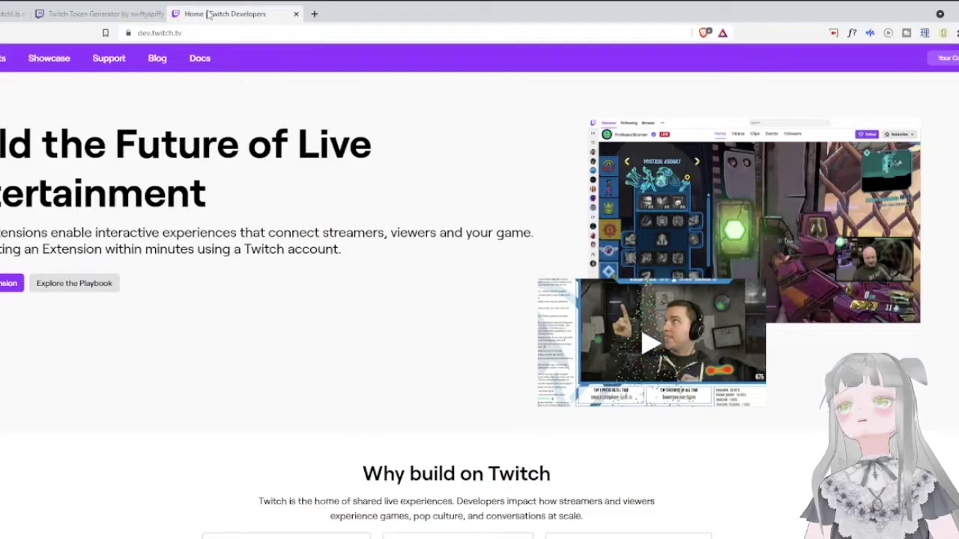
{"action": "left_click", "coordinate": [946, 59]}
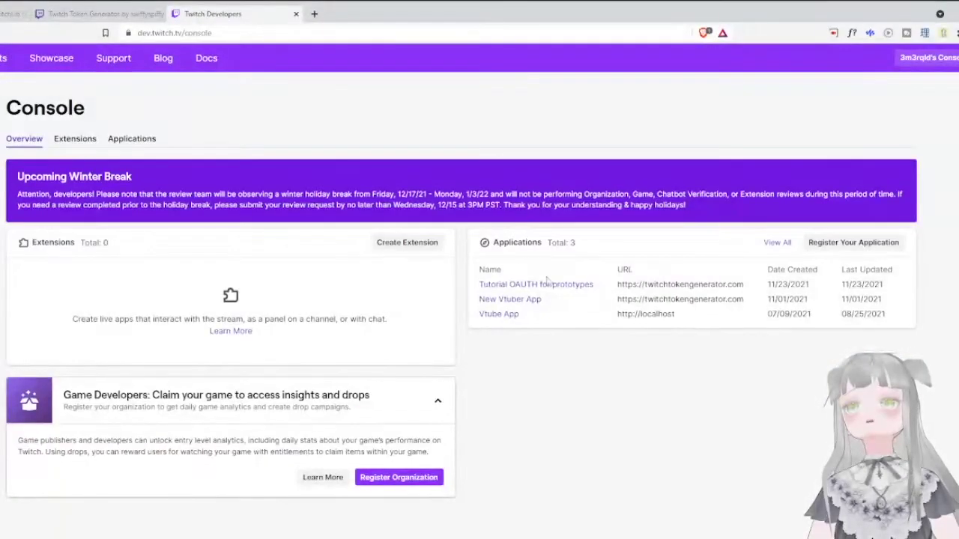
{"action": "left_click", "coordinate": [855, 242]}
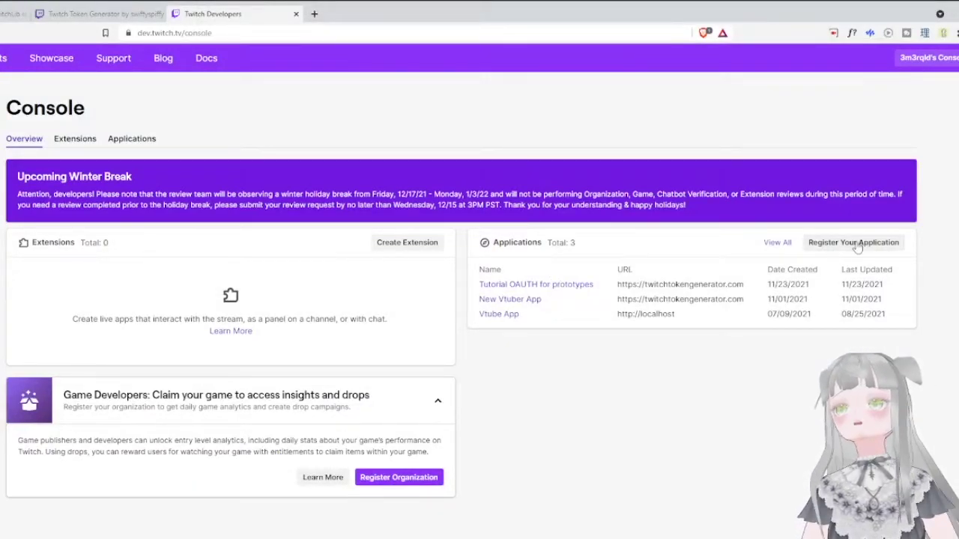
{"action": "left_click", "coordinate": [63, 230]}
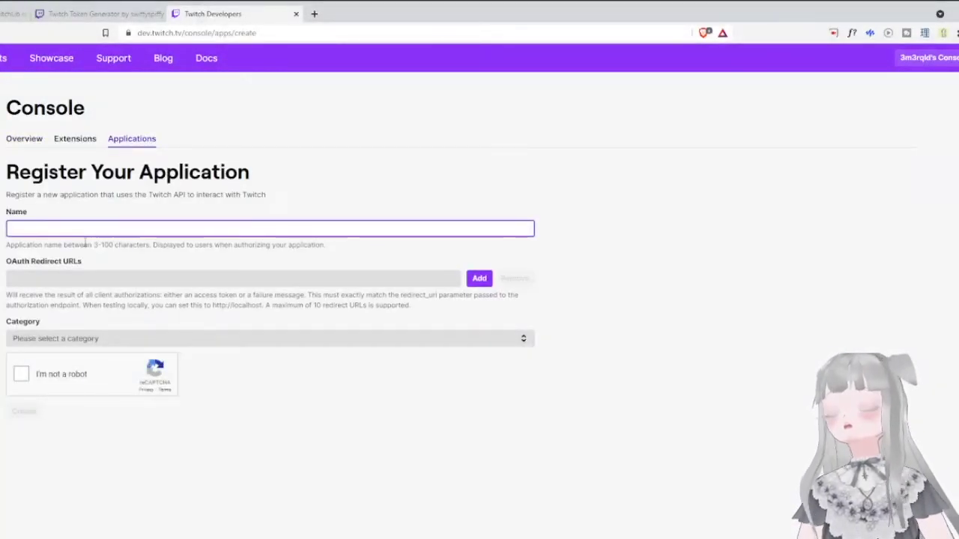
{"action": "type", "text": "Tutorial for OAUTH"}
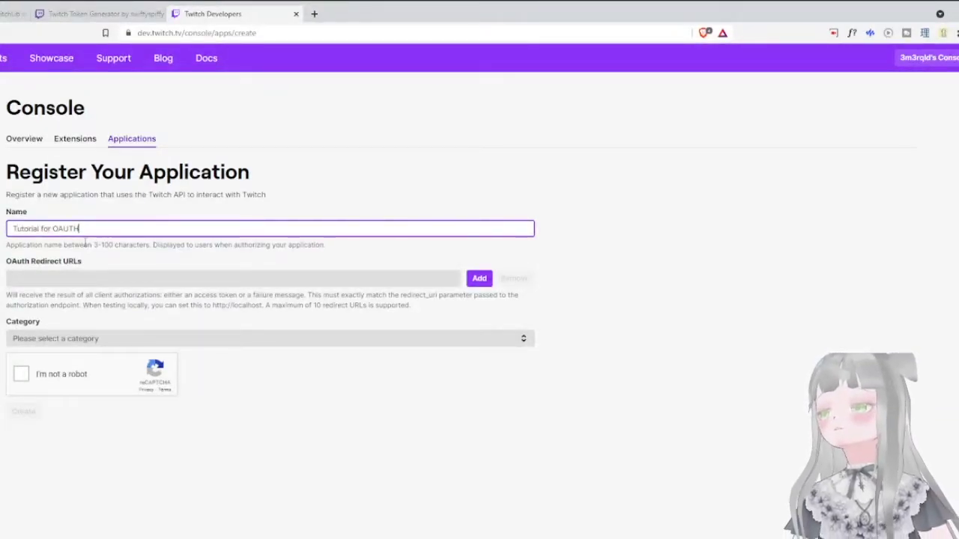
{"action": "left_click", "coordinate": [369, 276]}
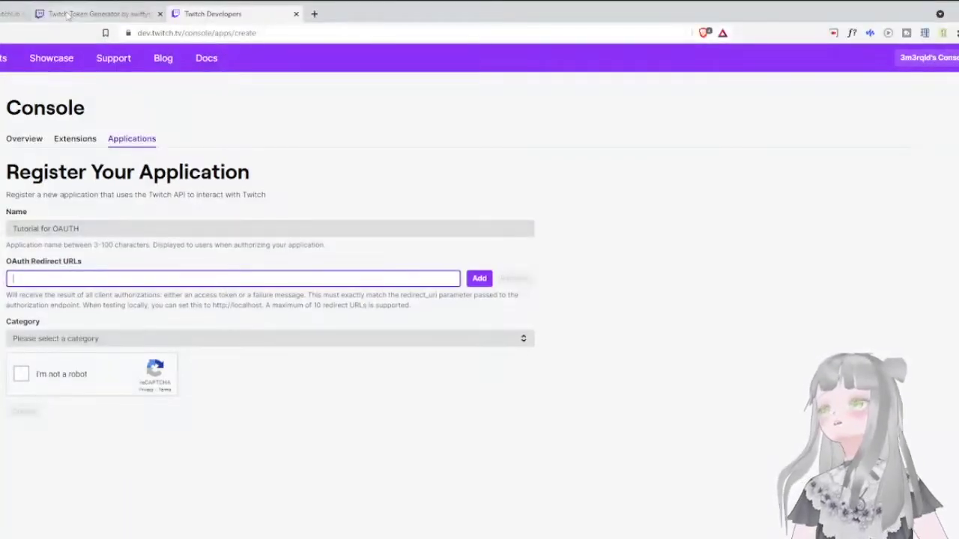
{"action": "left_click", "coordinate": [97, 14]}
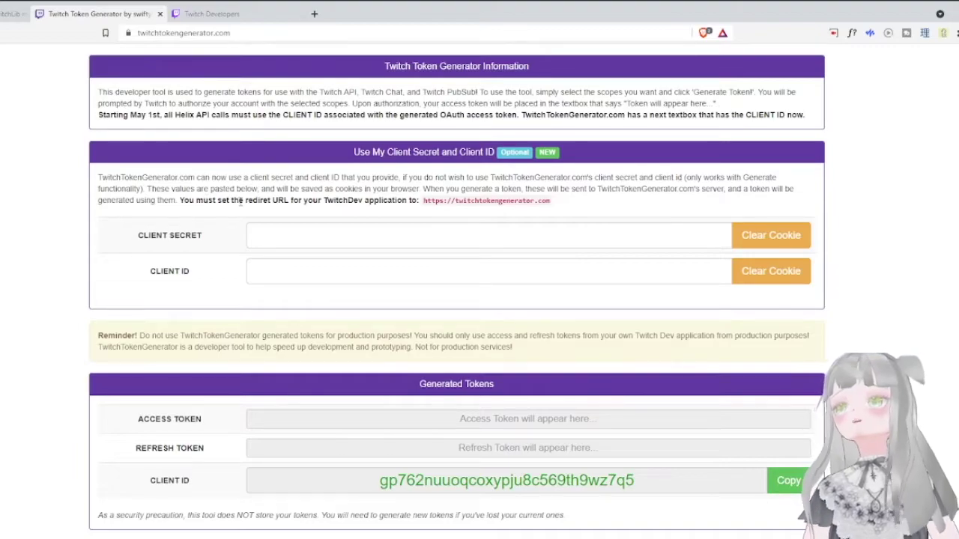
{"action": "left_click_drag", "start_coordinate": [240, 201], "coordinate": [303, 201]}
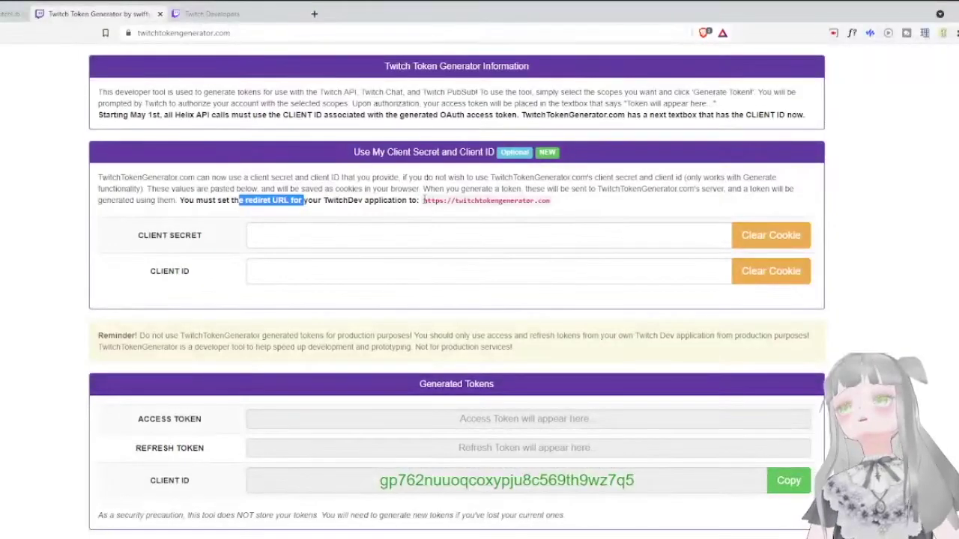
{"action": "left_click_drag", "start_coordinate": [423, 200], "coordinate": [551, 201]}
{"action": "key", "text": "ctrl+c"}
{"action": "left_click", "coordinate": [264, 14]}
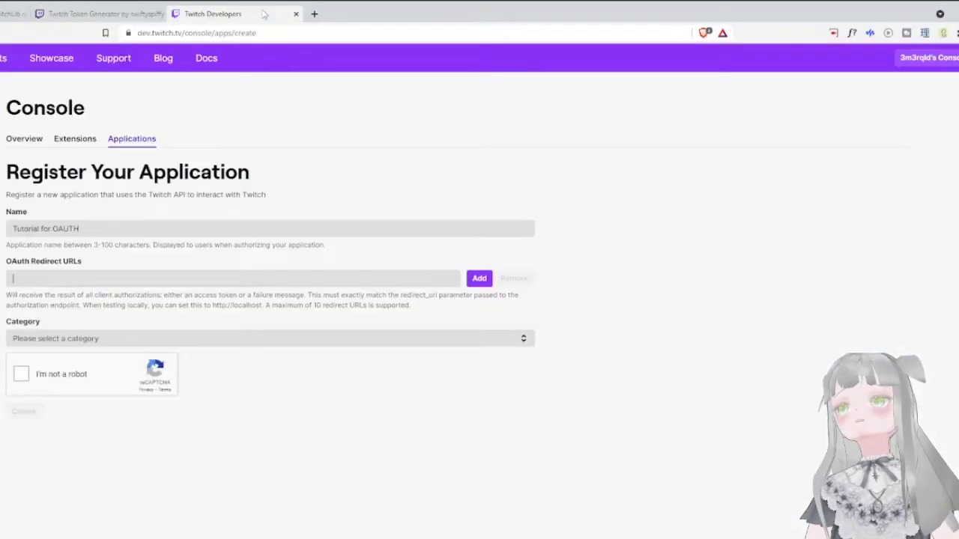
{"action": "key", "text": "ctrl+v"}
{"action": "left_click", "coordinate": [480, 278]}
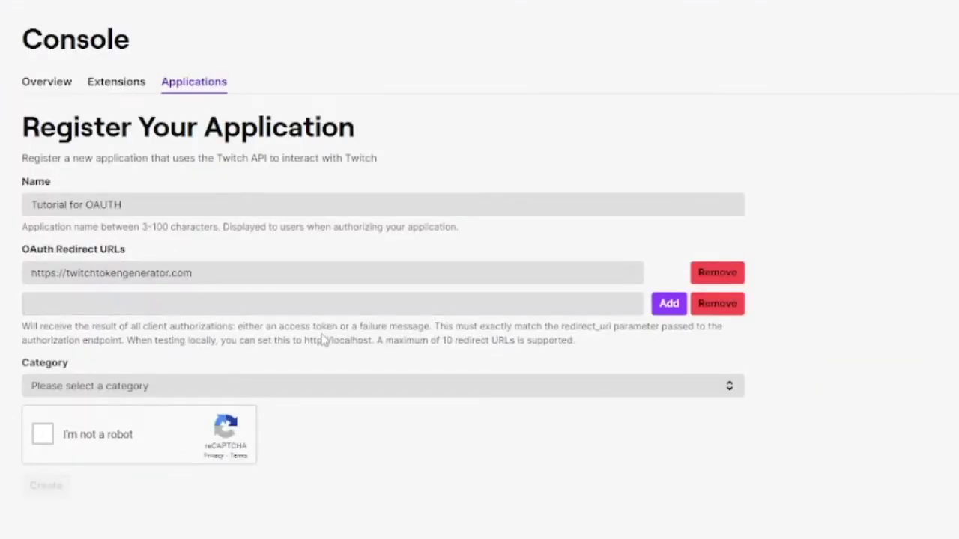
{"action": "left_click_drag", "start_coordinate": [304, 340], "coordinate": [372, 346]}
{"action": "key", "text": "ctrl+c"}
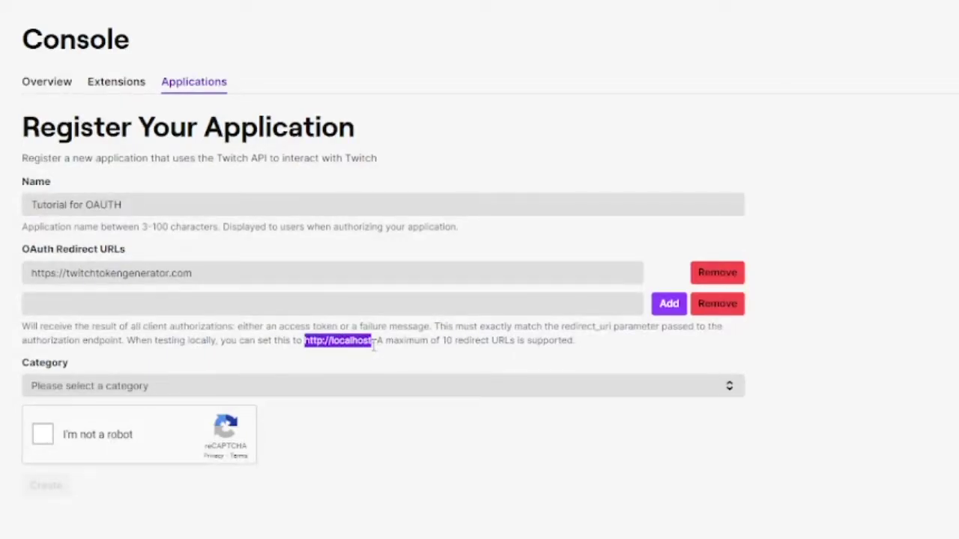
{"action": "left_click", "coordinate": [364, 300]}
{"action": "key", "text": "ctrl+v"}
{"action": "left_click", "coordinate": [666, 310]}
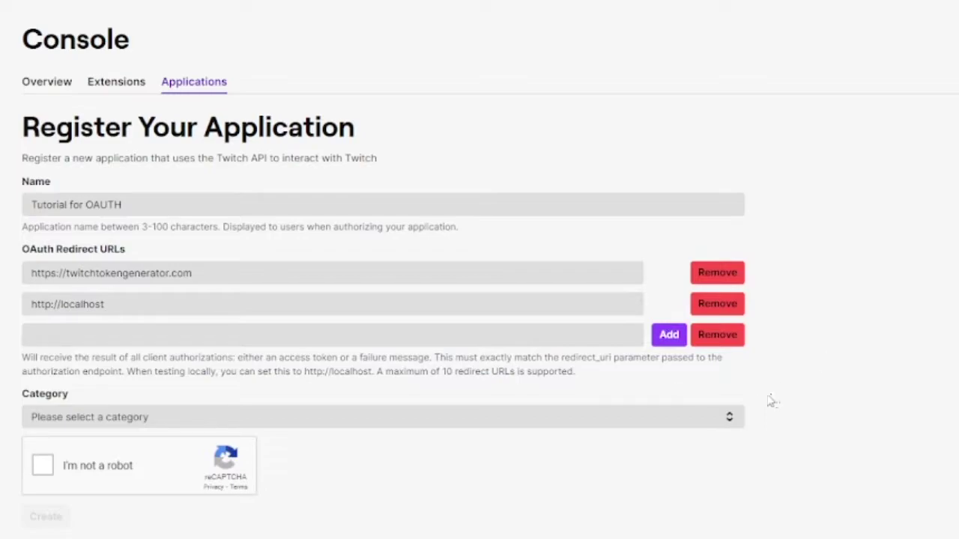
Step: Set the category to Game Integration, pass the bridge-image reCAPTCHA, and create the application
{"action": "left_click", "coordinate": [300, 427]}
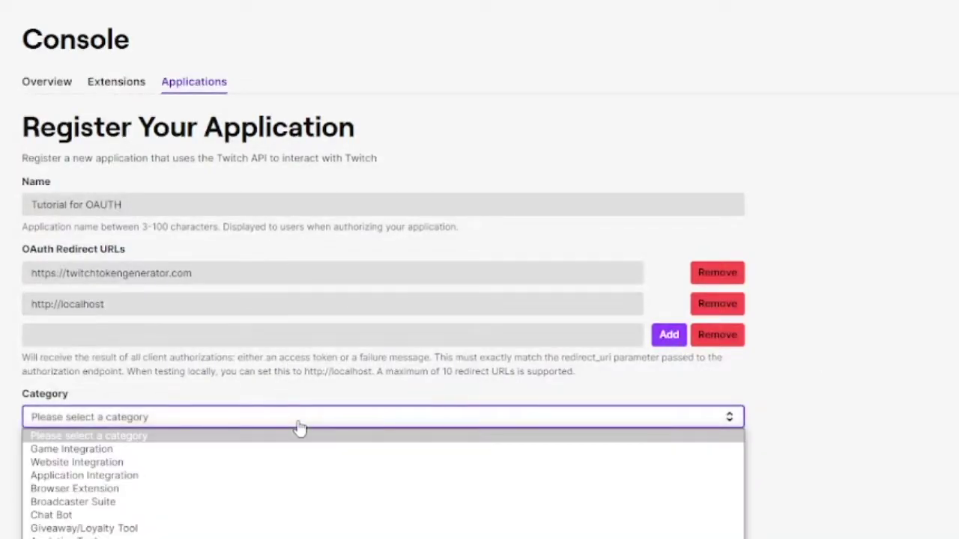
{"action": "left_click", "coordinate": [242, 447]}
{"action": "left_click", "coordinate": [43, 466]}
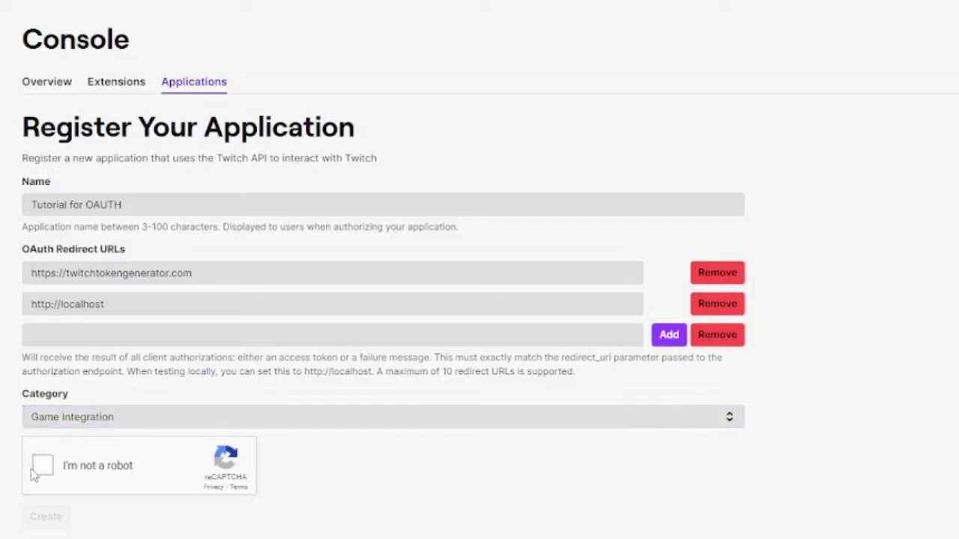
{"action": "left_click", "coordinate": [124, 415]}
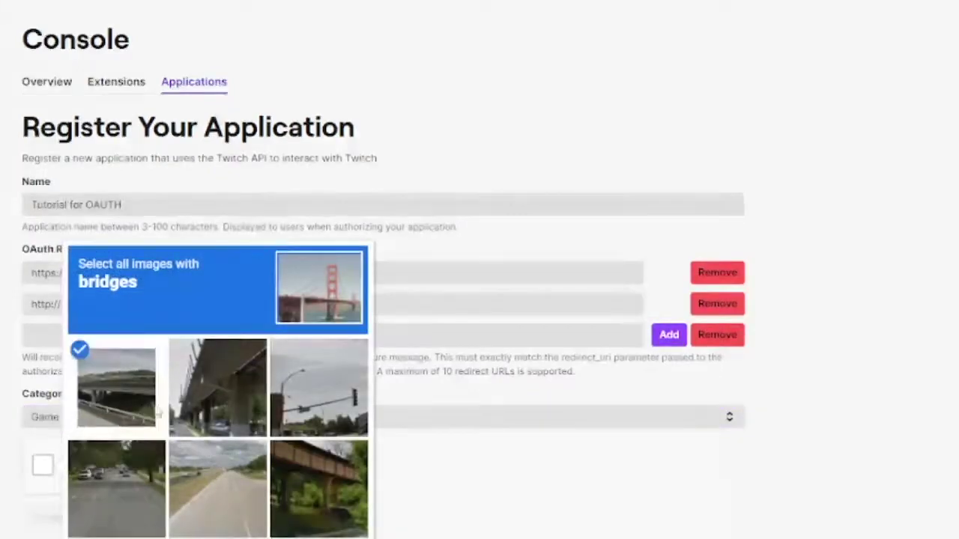
{"action": "left_click", "coordinate": [217, 404]}
{"action": "left_click", "coordinate": [316, 480]}
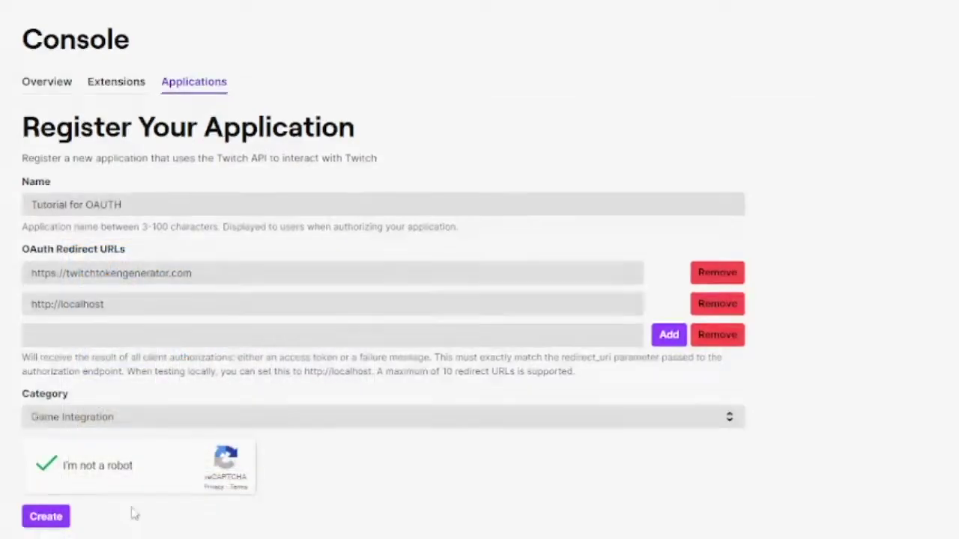
{"action": "left_click", "coordinate": [47, 517]}
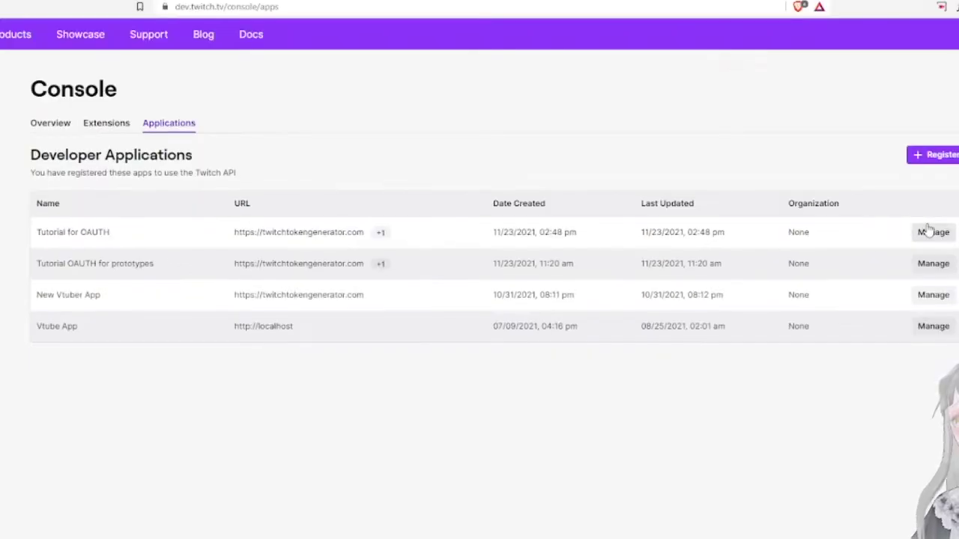
Step: Open the Manage page for Tutorial for OAUTH and select its entire Client ID value
{"action": "left_click", "coordinate": [930, 232]}
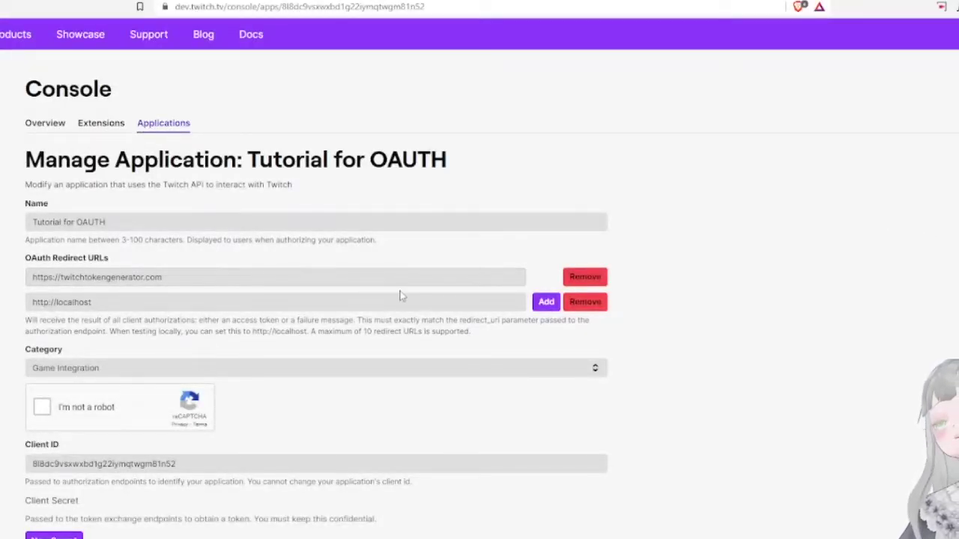
{"action": "scroll", "coordinate": [409, 286], "scroll_direction": "down", "scroll_amount": 1}
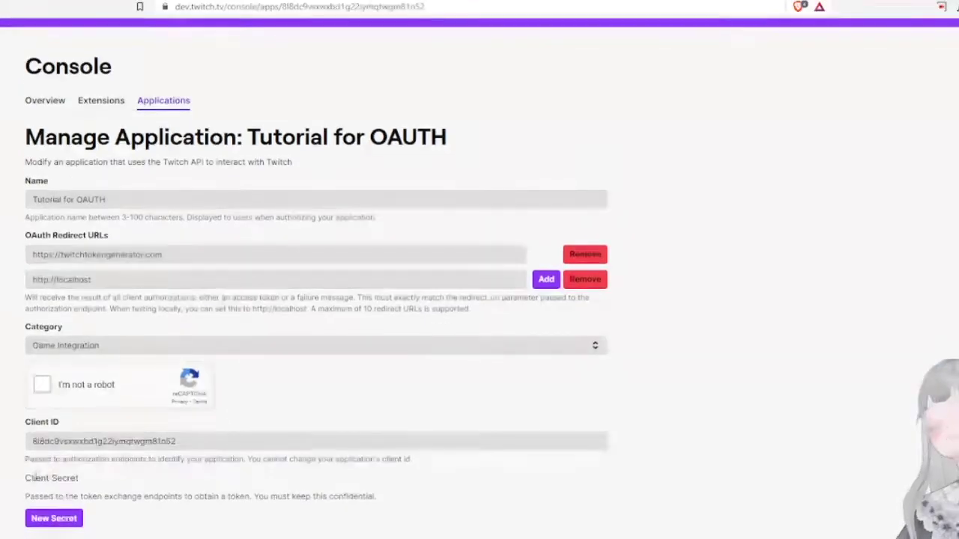
{"action": "left_click", "coordinate": [57, 442]}
{"action": "left_click_drag", "start_coordinate": [203, 441], "coordinate": [30, 441]}
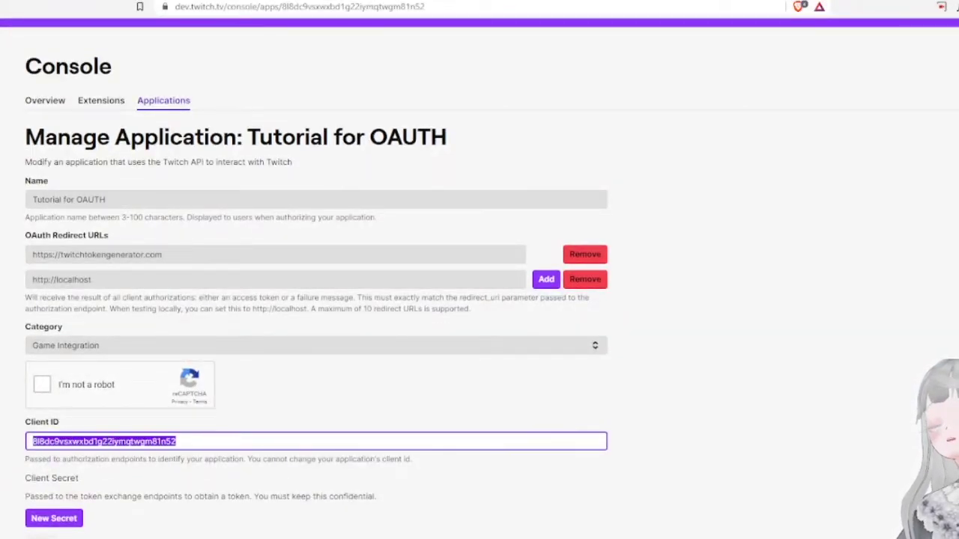
Step: Paste the Client ID into TwitchTokenGenerator's CLIENT ID field and a secret into CLIENT SECRET
{"action": "key", "text": "ctrl+Tab"}
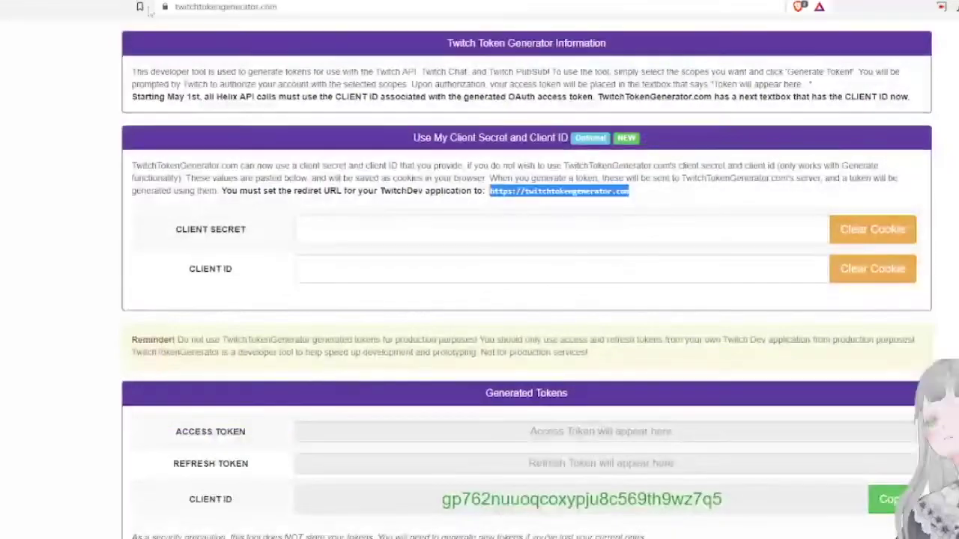
{"action": "left_click", "coordinate": [668, 269]}
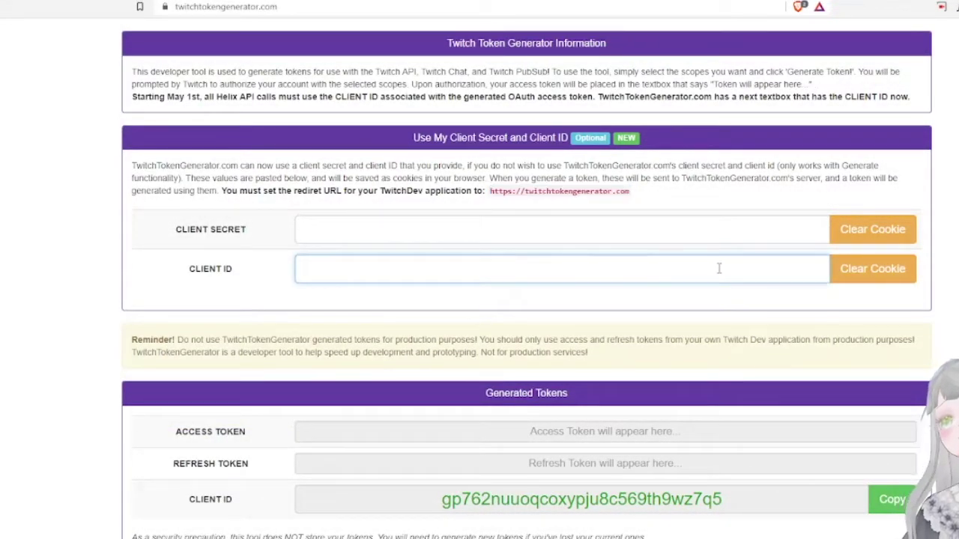
{"action": "key", "text": "ctrl+v"}
{"action": "left_click", "coordinate": [82, 271]}
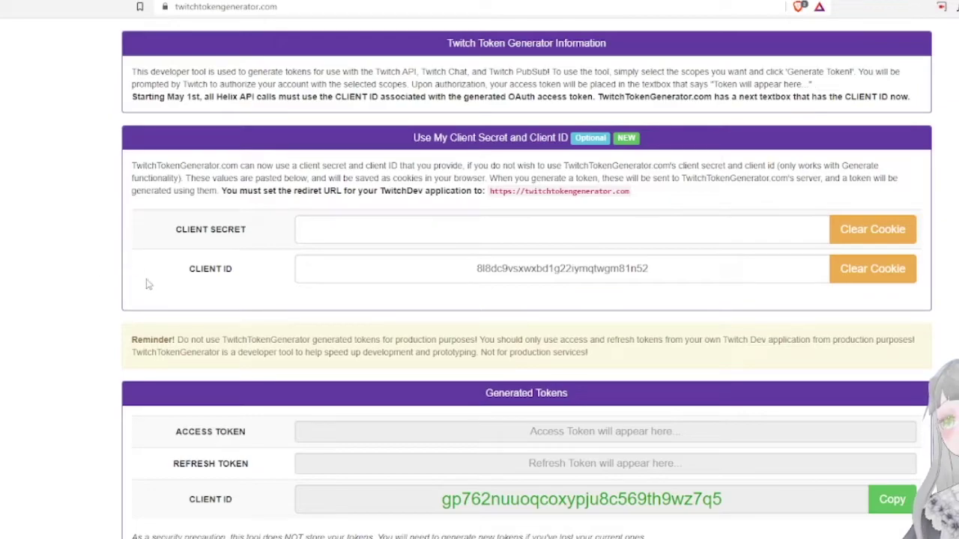
{"action": "left_click", "coordinate": [224, 233]}
{"action": "key", "text": "ctrl+v"}
{"action": "left_click_drag", "start_coordinate": [247, 232], "coordinate": [165, 239]}
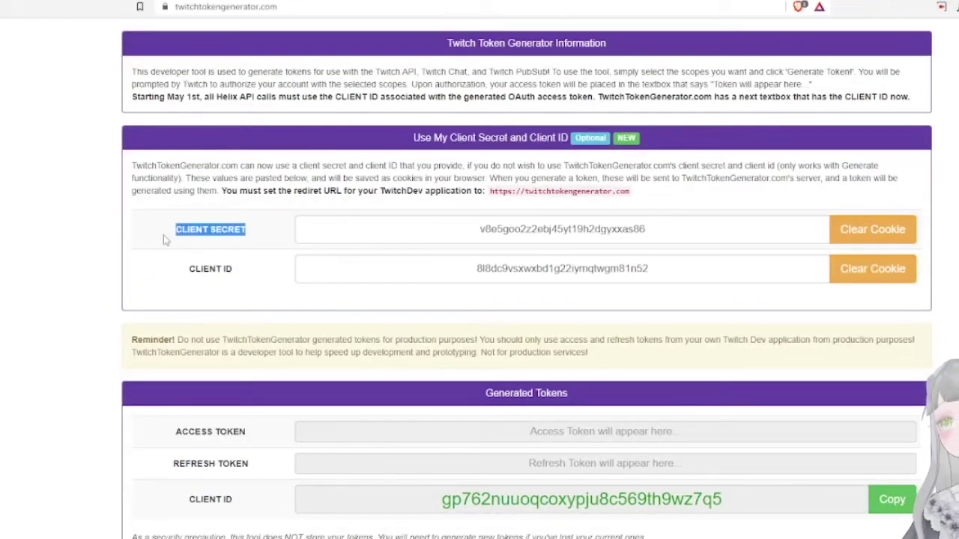
{"action": "left_click_drag", "start_coordinate": [234, 271], "coordinate": [188, 277]}
{"action": "left_click", "coordinate": [230, 269]}
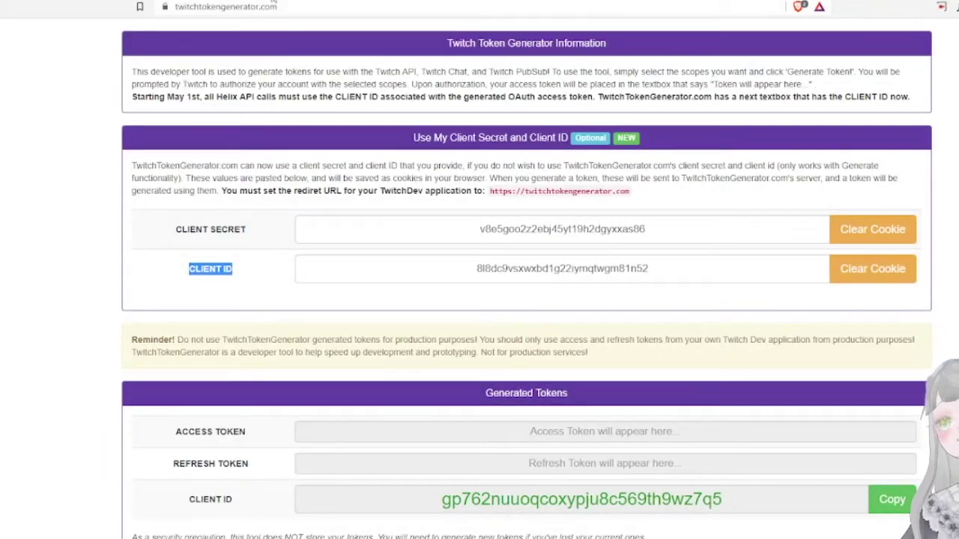
Step: Generate a new Client Secret for Tutorial for OAUTH and select its value
{"action": "left_click", "coordinate": [274, 3]}
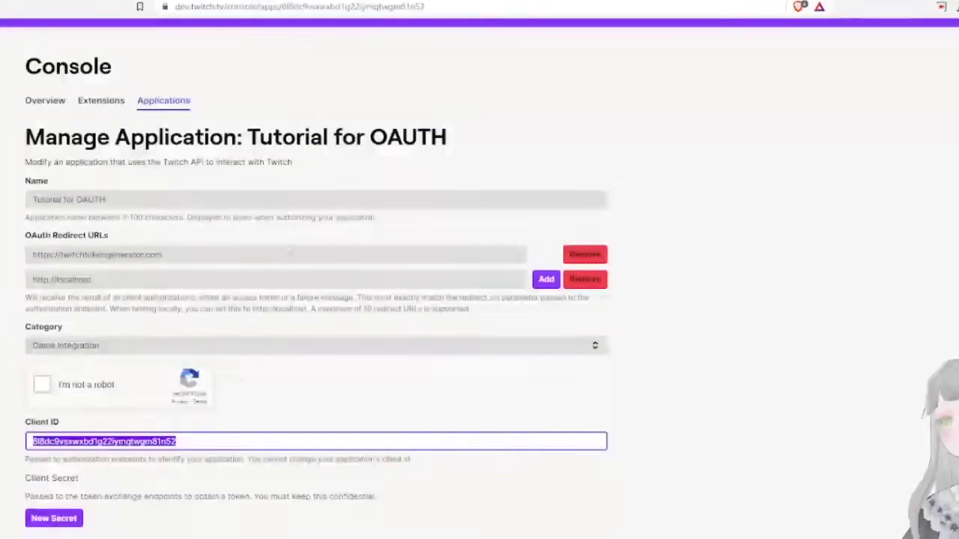
{"action": "left_click", "coordinate": [71, 517]}
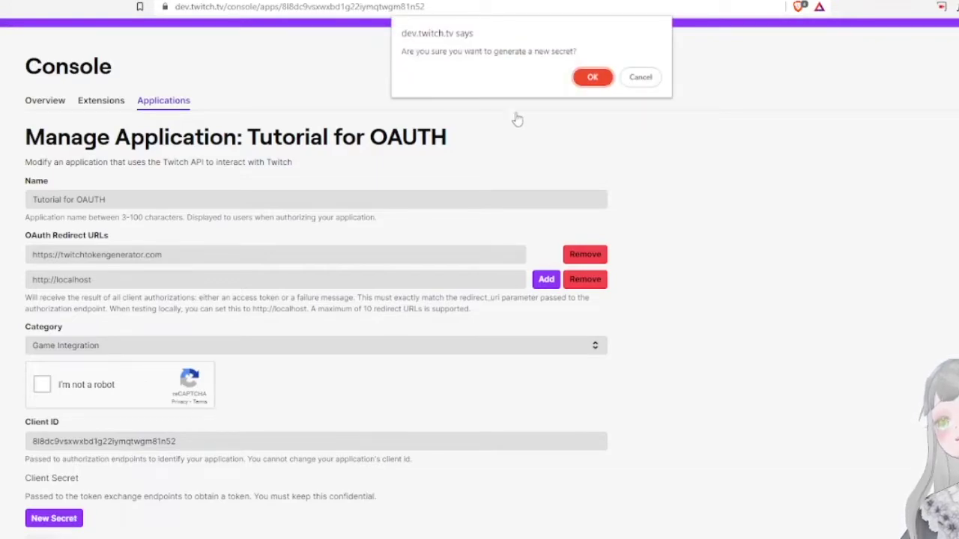
{"action": "left_click", "coordinate": [591, 84]}
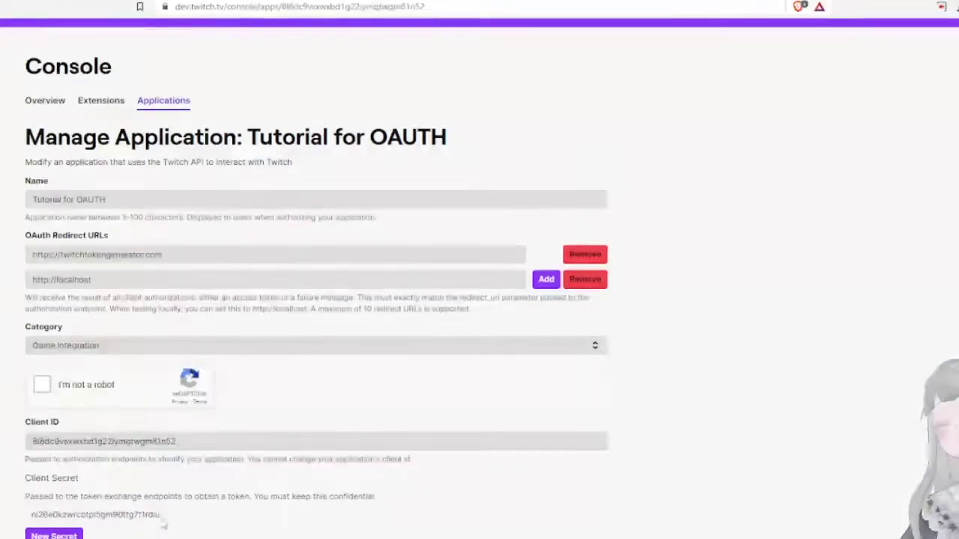
{"action": "left_click_drag", "start_coordinate": [160, 516], "coordinate": [31, 517]}
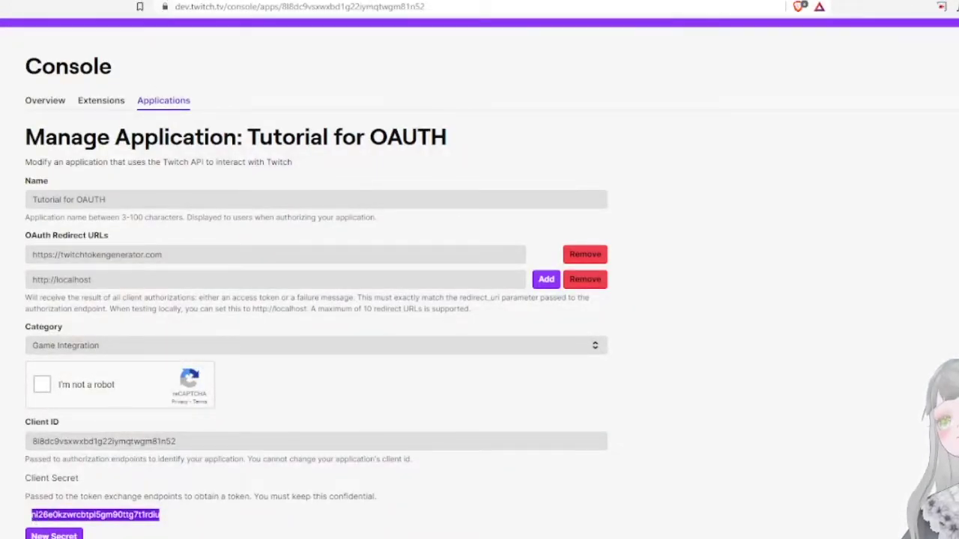
Step: Paste the new secret into TwitchTokenGenerator's CLIENT SECRET field
{"action": "left_click", "coordinate": [166, 3]}
{"action": "left_click", "coordinate": [671, 220]}
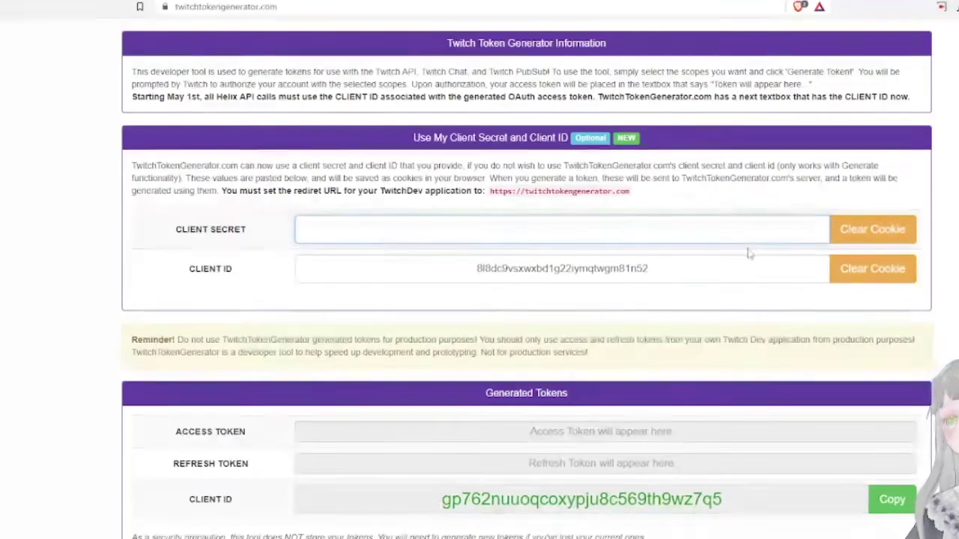
{"action": "key", "text": "ctrl+v"}
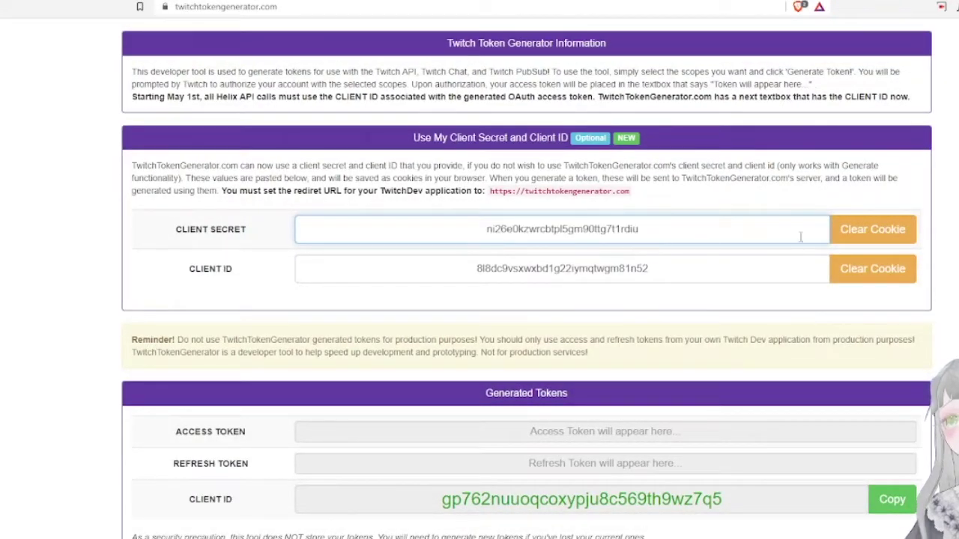
{"action": "scroll", "coordinate": [669, 240], "scroll_direction": "down", "scroll_amount": 8}
{"action": "scroll", "coordinate": [669, 240], "scroll_direction": "down", "scroll_amount": 20}
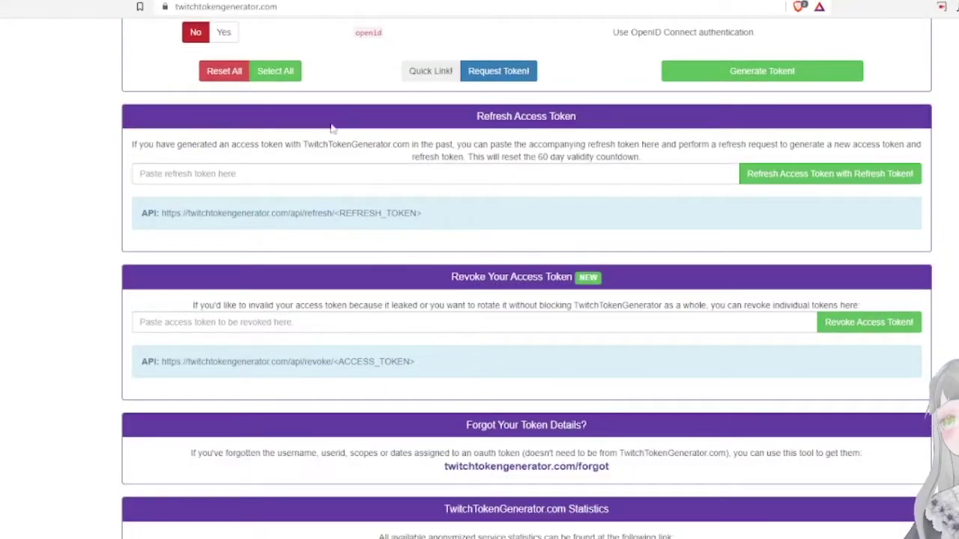
Step: Select all token scopes, then switch channel:read:subscriptions to No
{"action": "left_click", "coordinate": [282, 75]}
{"action": "scroll", "coordinate": [439, 220], "scroll_direction": "up", "scroll_amount": 10}
{"action": "scroll", "coordinate": [449, 222], "scroll_direction": "up", "scroll_amount": 15}
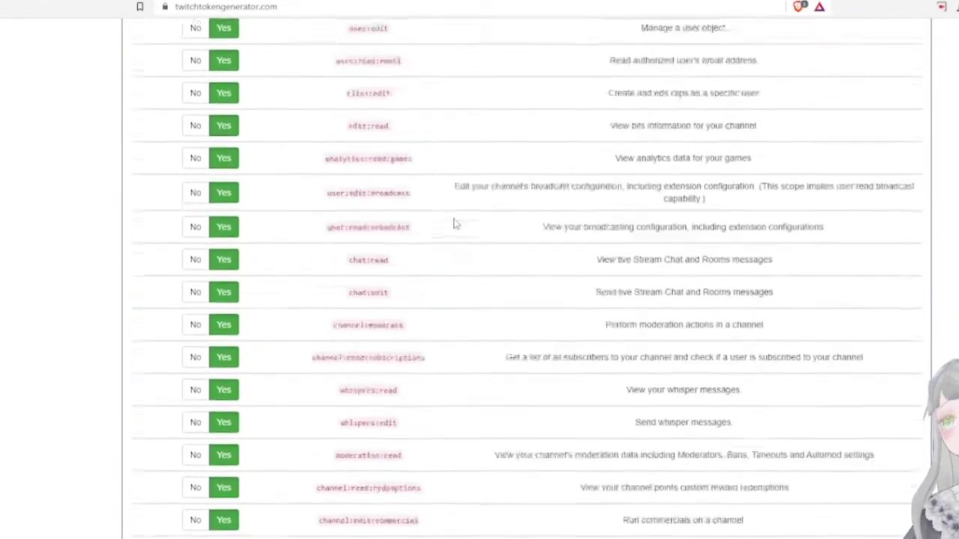
{"action": "scroll", "coordinate": [464, 224], "scroll_direction": "down", "scroll_amount": 13}
{"action": "scroll", "coordinate": [474, 221], "scroll_direction": "up", "scroll_amount": 9}
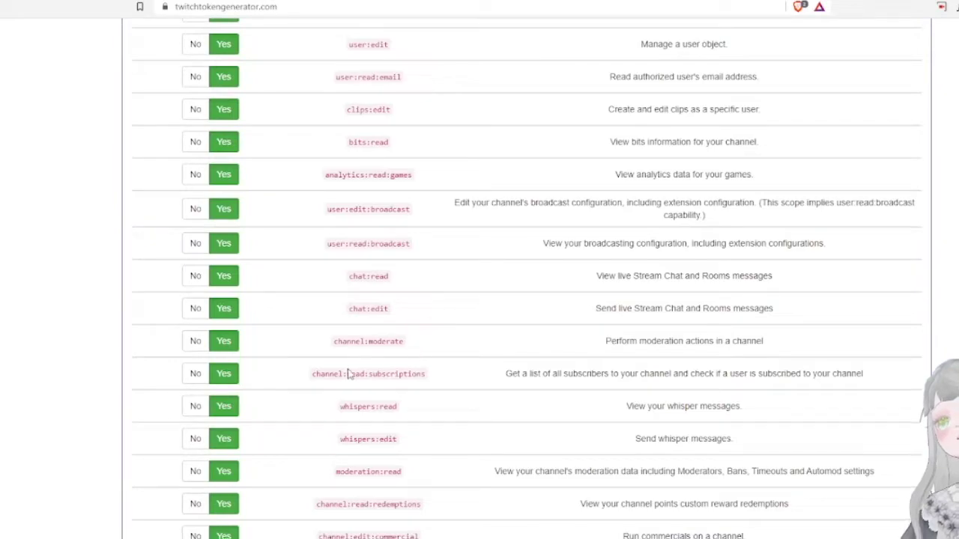
{"action": "left_click", "coordinate": [197, 375]}
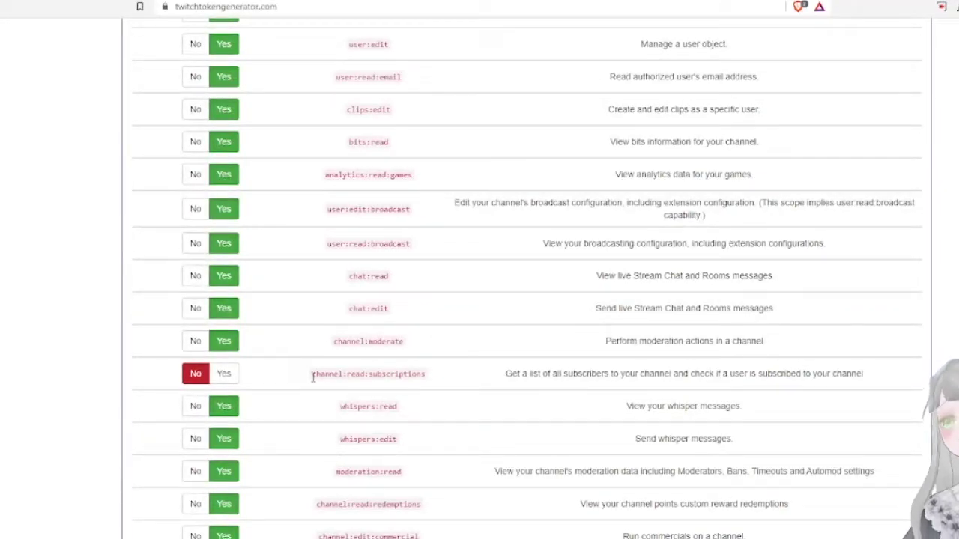
{"action": "left_click_drag", "start_coordinate": [313, 377], "coordinate": [461, 389]}
{"action": "left_click", "coordinate": [471, 383]}
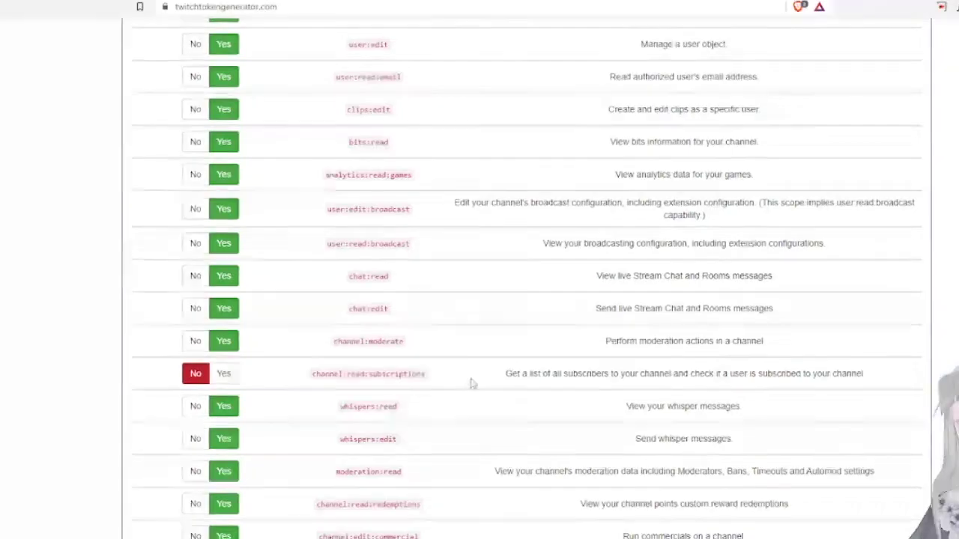
{"action": "scroll", "coordinate": [524, 359], "scroll_direction": "down", "scroll_amount": 15}
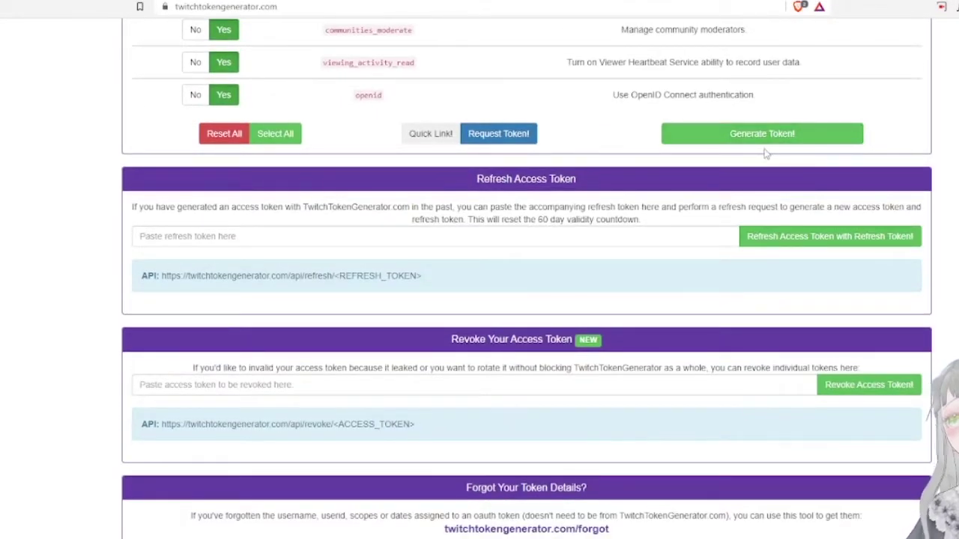
{"action": "scroll", "coordinate": [725, 157], "scroll_direction": "up", "scroll_amount": 2}
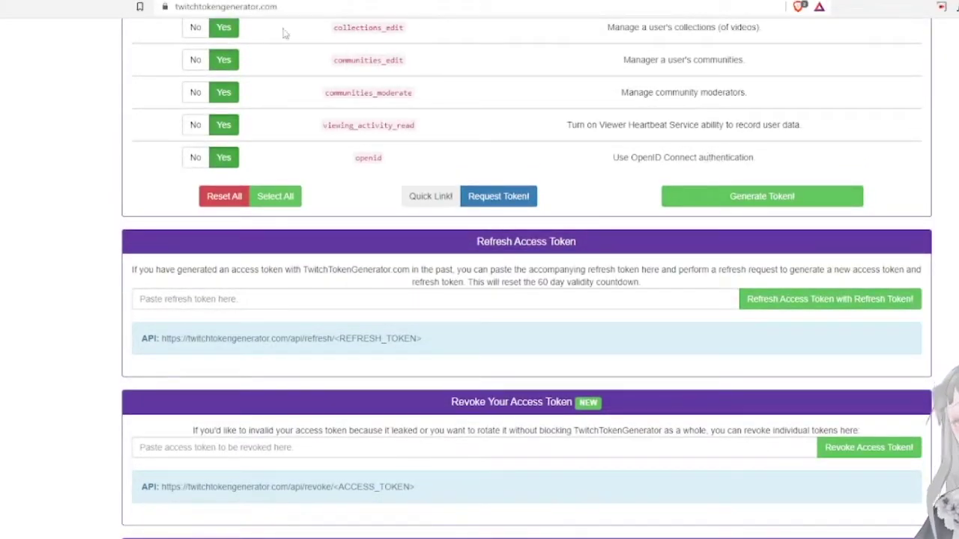
Step: Review the CLIENT_ID and OAUTH_TOKEN lines of the README's Secrets class, then return to the generator
{"action": "key", "text": "ctrl+Tab"}
{"action": "left_click_drag", "start_coordinate": [365, 428], "coordinate": [443, 440]}
{"action": "left_click_drag", "start_coordinate": [216, 428], "coordinate": [816, 455]}
{"action": "left_click", "coordinate": [509, 424]}
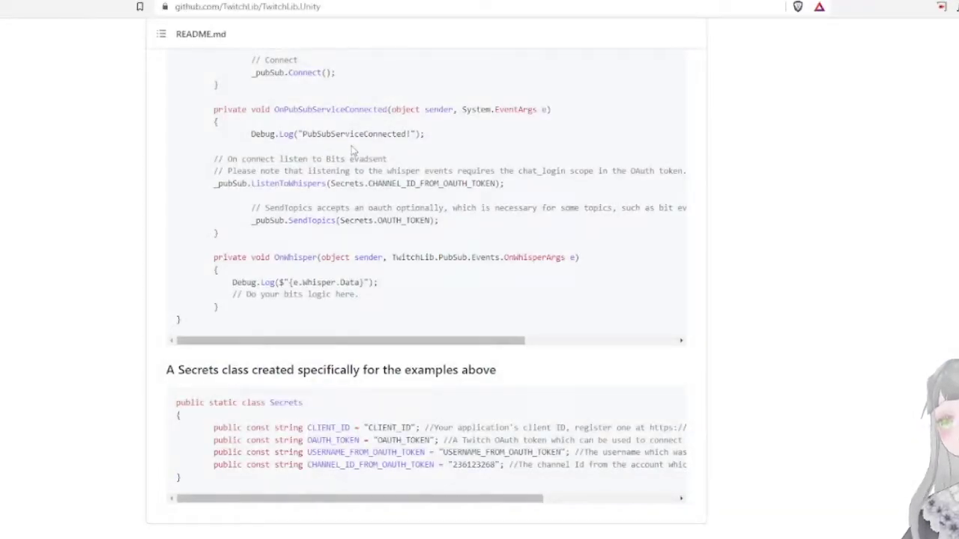
{"action": "key", "text": "ctrl+Tab"}
{"action": "scroll", "coordinate": [682, 329], "scroll_direction": "up", "scroll_amount": 3}
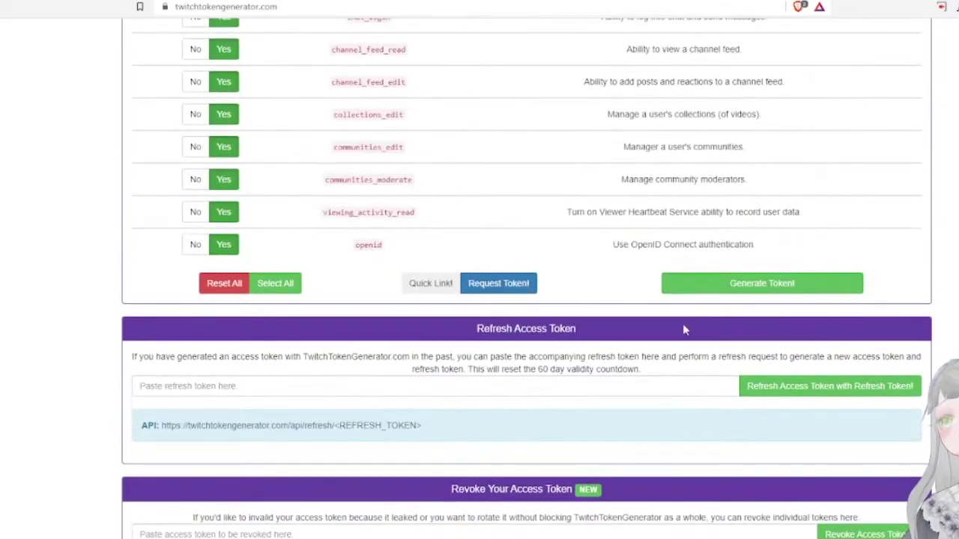
{"action": "scroll", "coordinate": [704, 301], "scroll_direction": "up", "scroll_amount": 15}
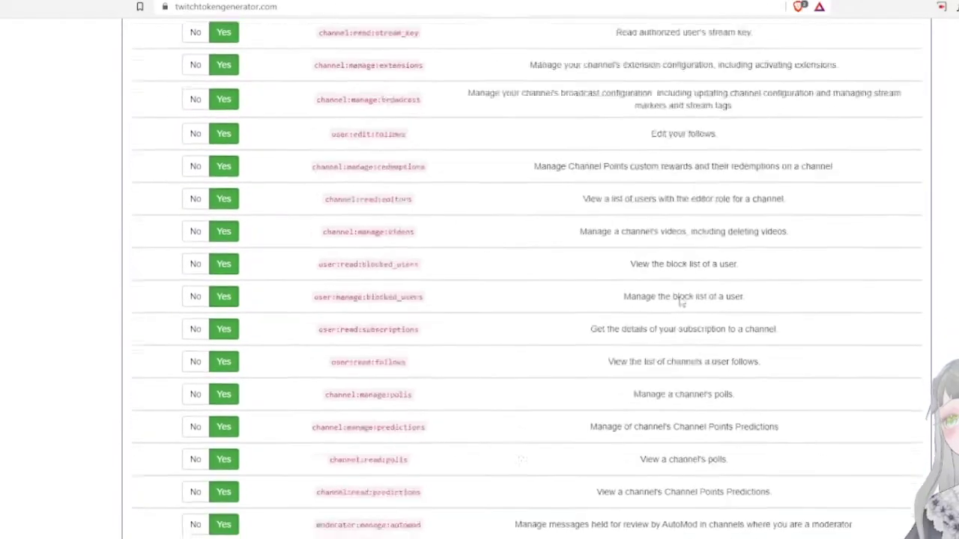
{"action": "scroll", "coordinate": [642, 307], "scroll_direction": "up", "scroll_amount": 5}
{"action": "scroll", "coordinate": [602, 300], "scroll_direction": "up", "scroll_amount": 3}
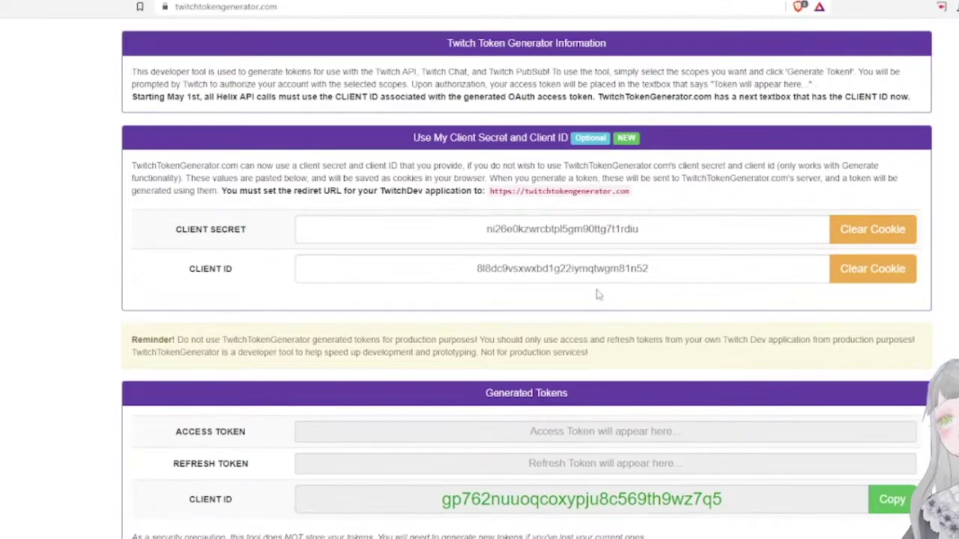